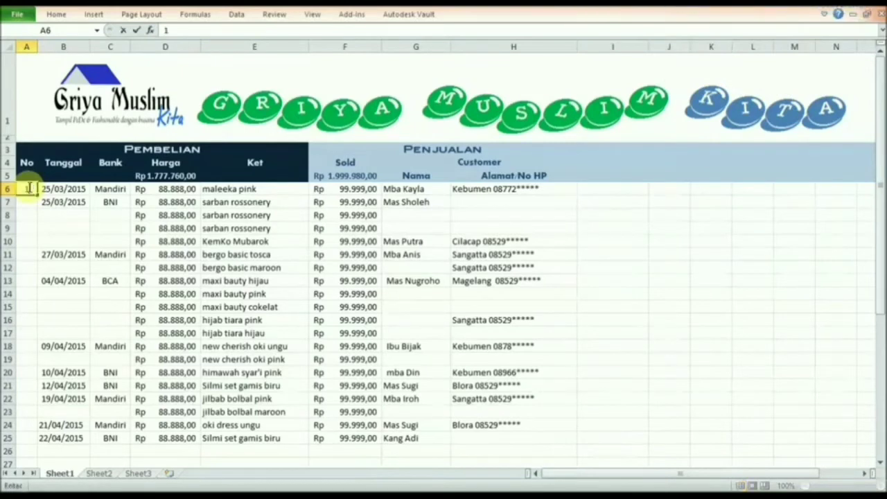
Enter 2 below the 1 in A6 and fill the numbering 1 to 20 down to A25.
key(Return)
text(2)
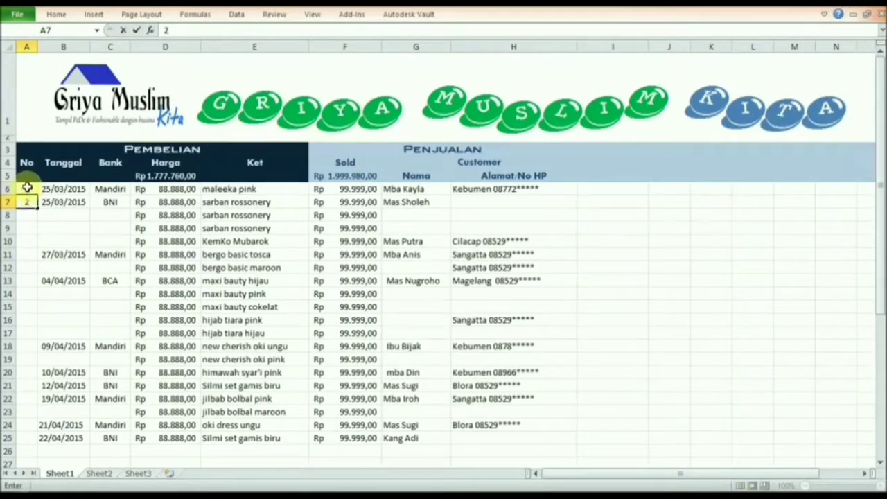
drag(25, 185, 27, 195)
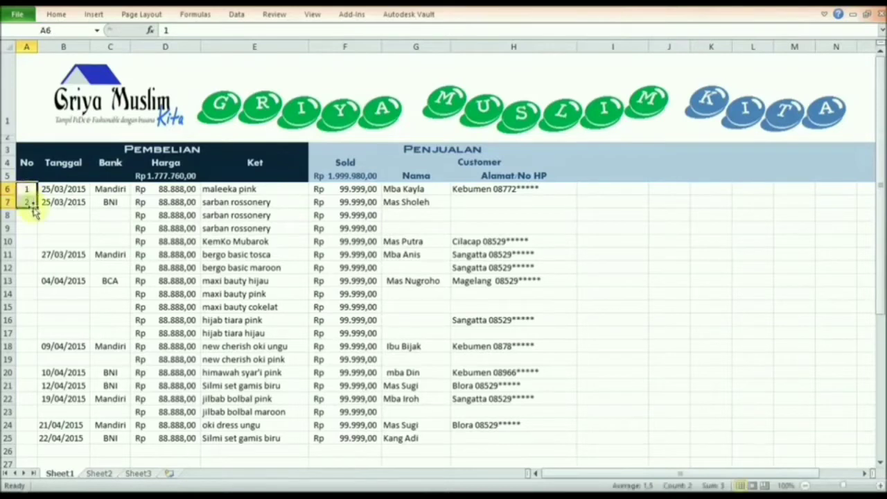
drag(36, 207, 32, 442)
click(26, 412)
click(26, 268)
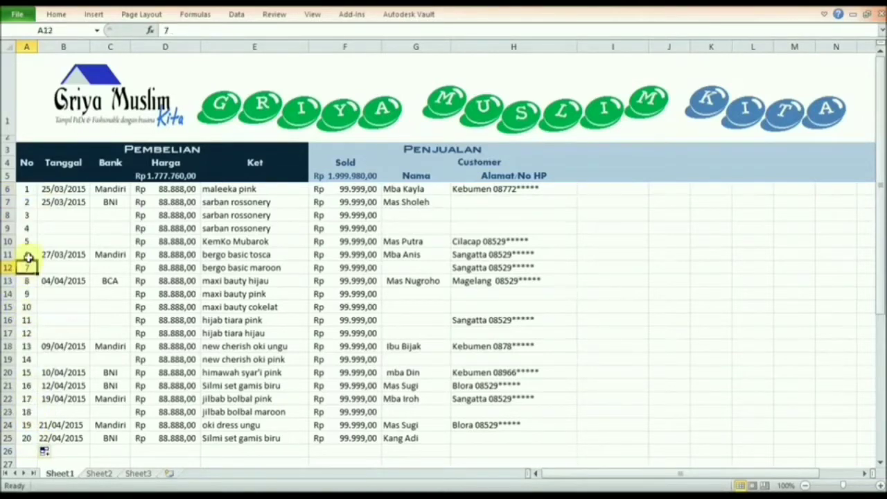
click(30, 229)
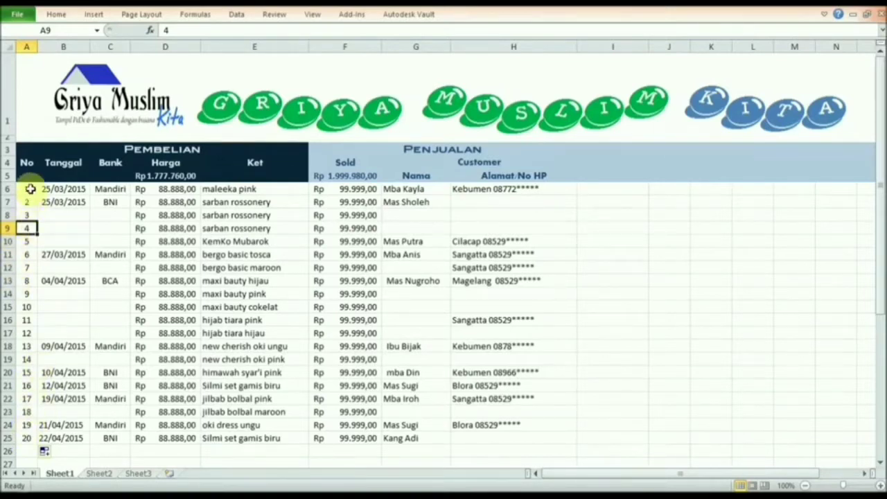
drag(26, 189, 31, 204)
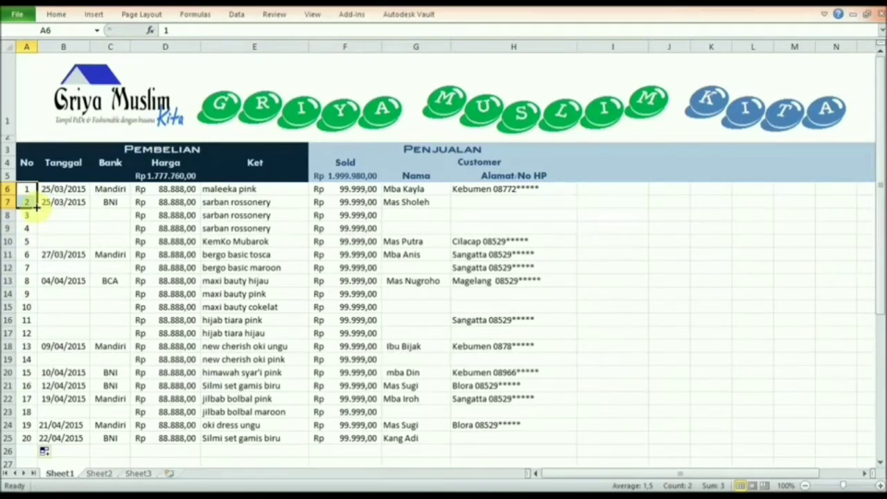
drag(36, 207, 31, 444)
click(69, 321)
click(57, 237)
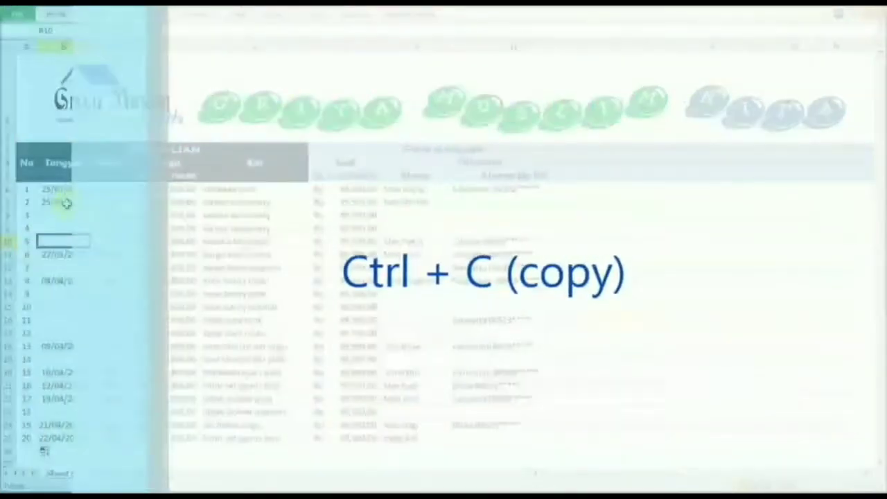
Copy the 25/03/2015 date from B7 into B8 and B9.
click(66, 201)
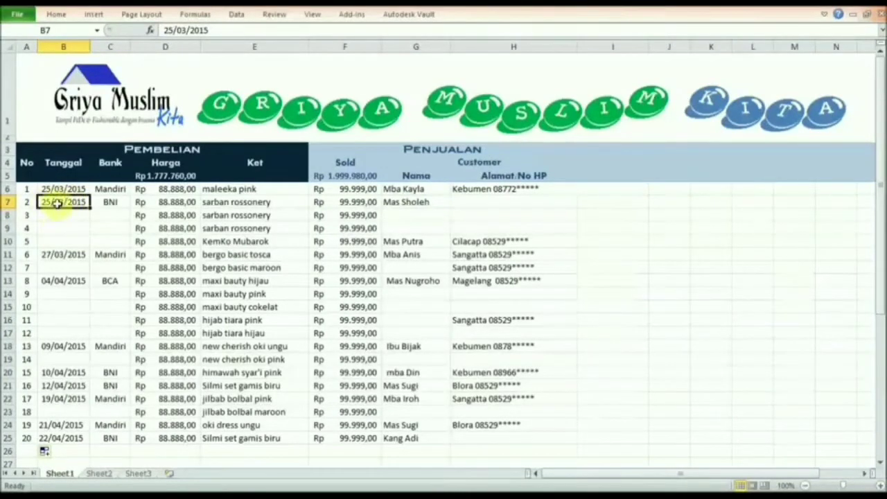
key(ctrl+c)
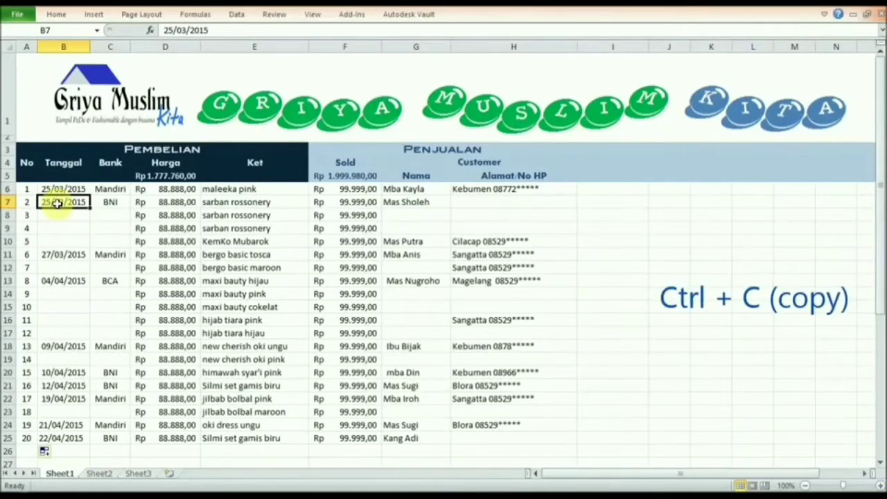
key(ctrl+c)
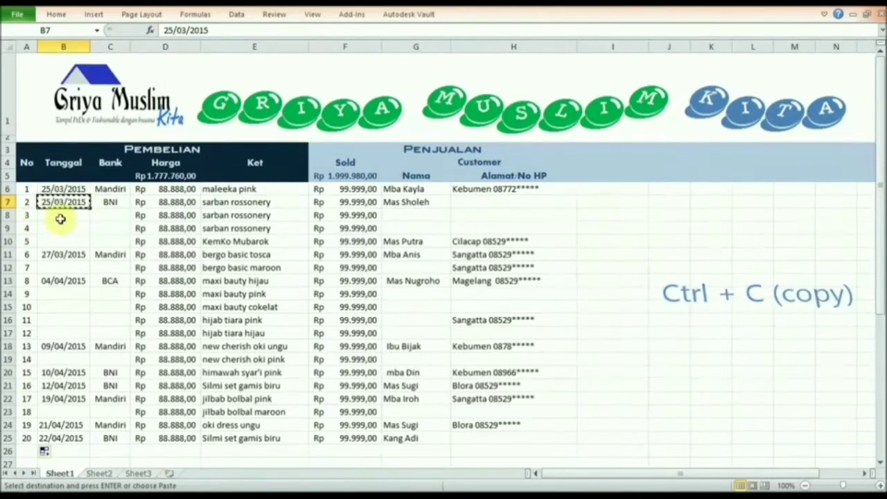
click(63, 216)
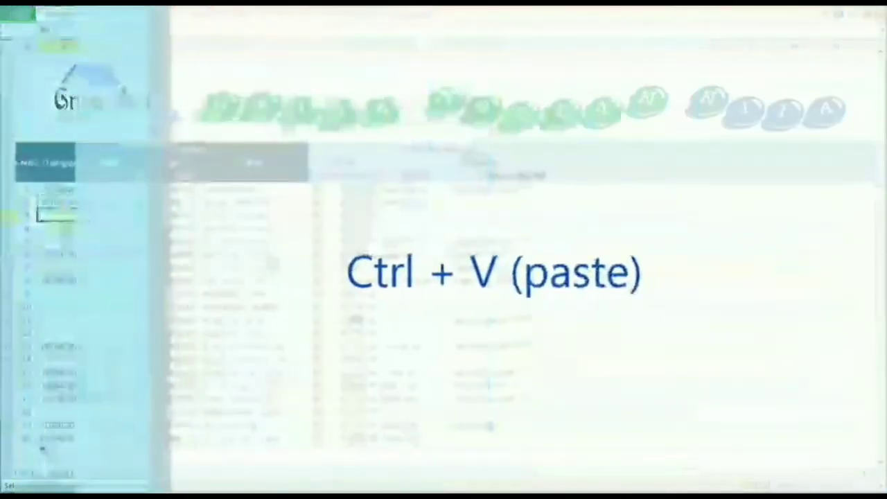
key(ctrl+v)
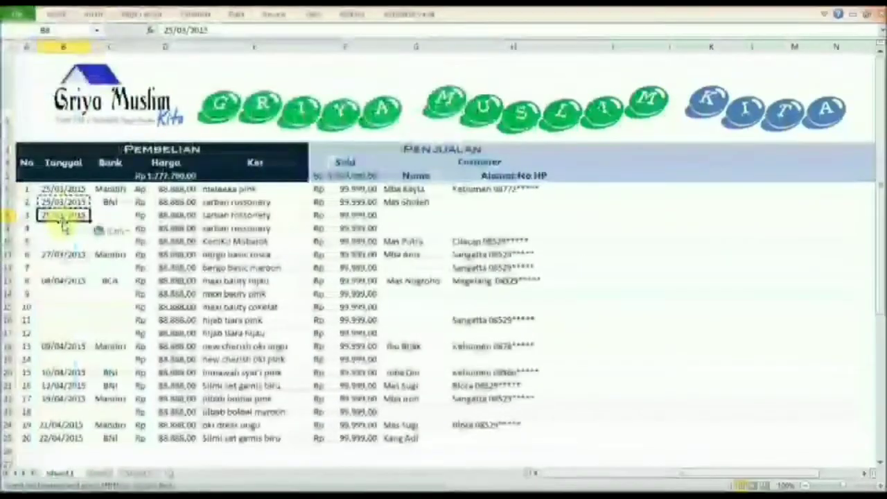
click(64, 230)
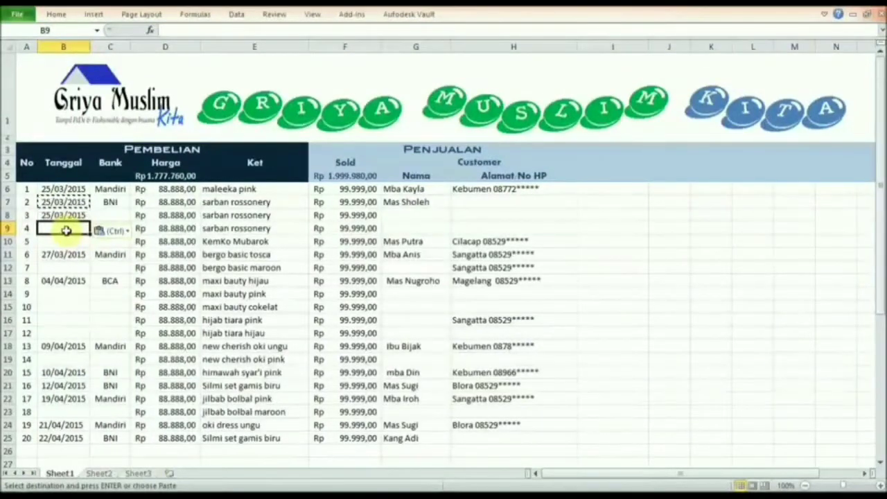
key(Return)
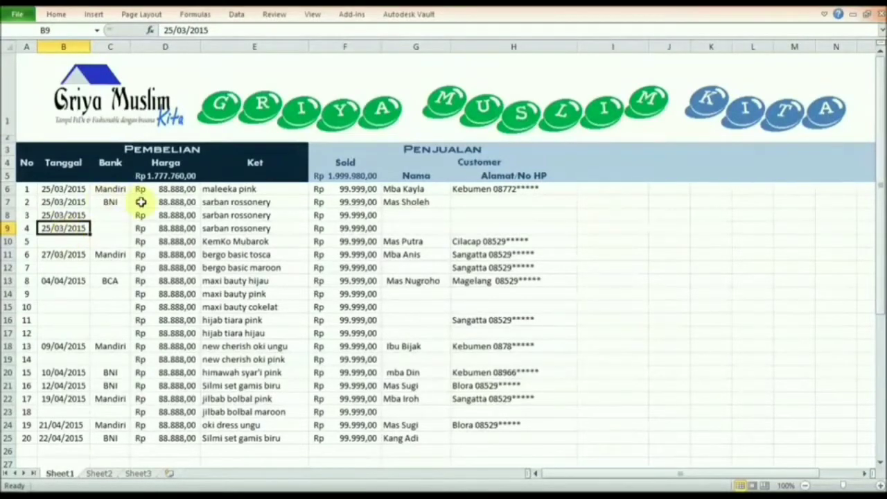
Copy the bank BNI from C7 into C8 and C9.
click(120, 205)
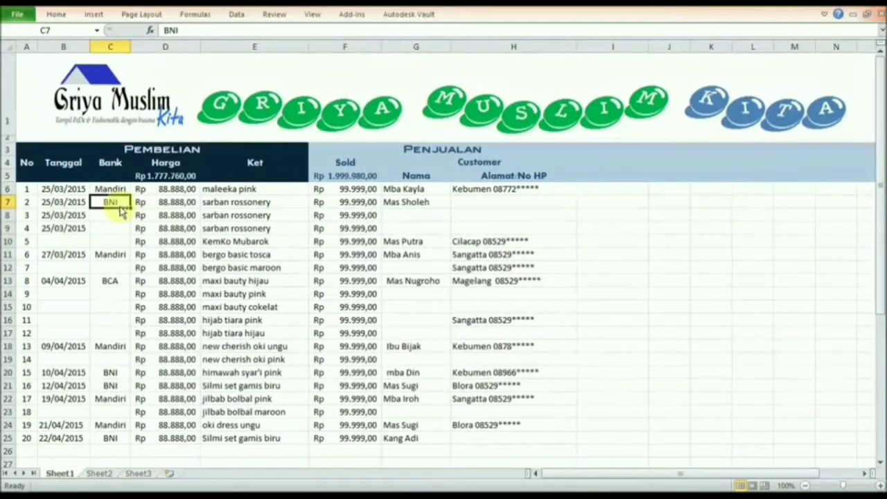
key(ctrl+c)
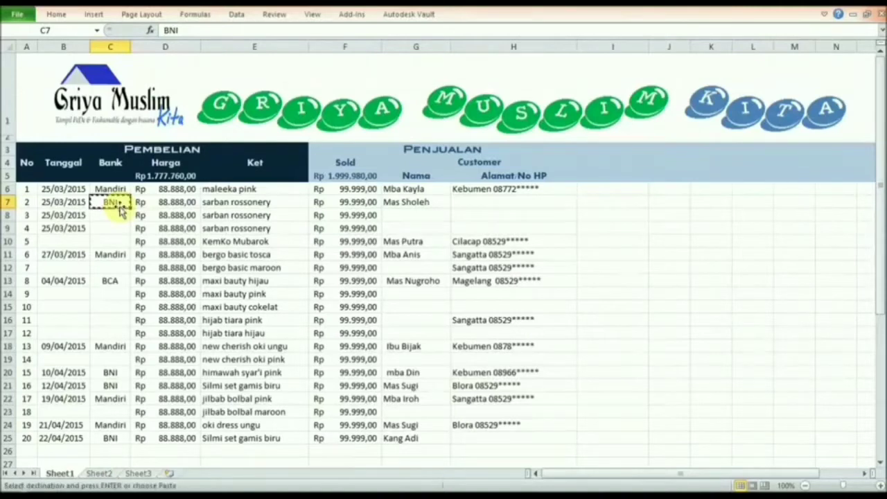
click(123, 217)
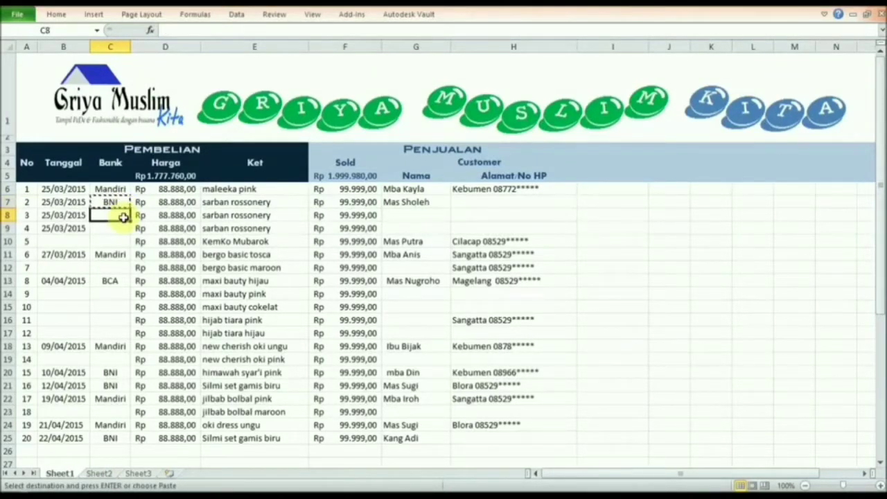
key(ctrl+v)
click(119, 229)
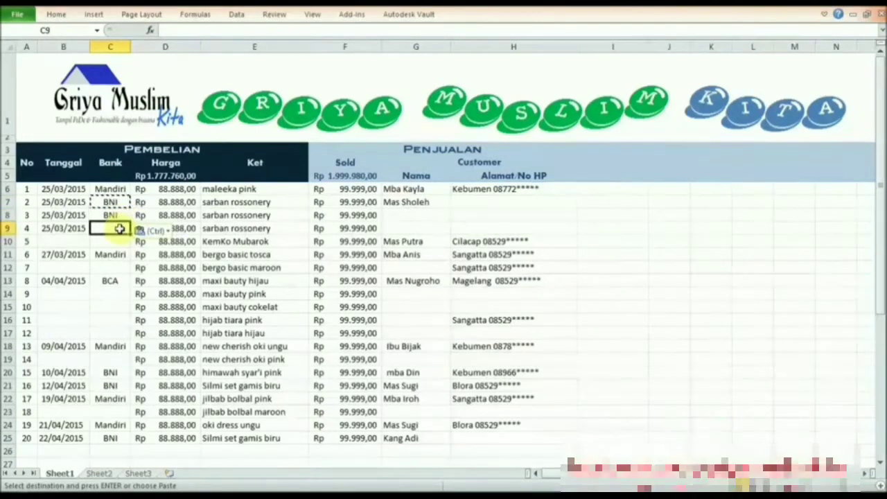
key(Return)
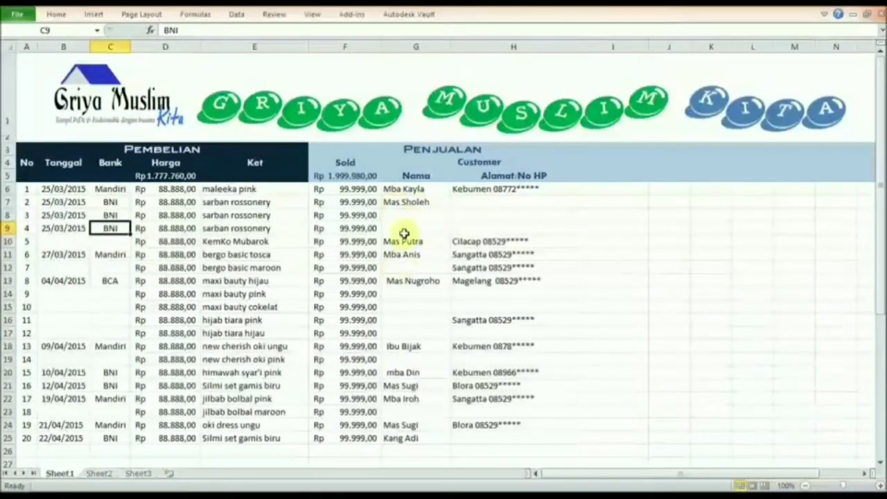
click(400, 202)
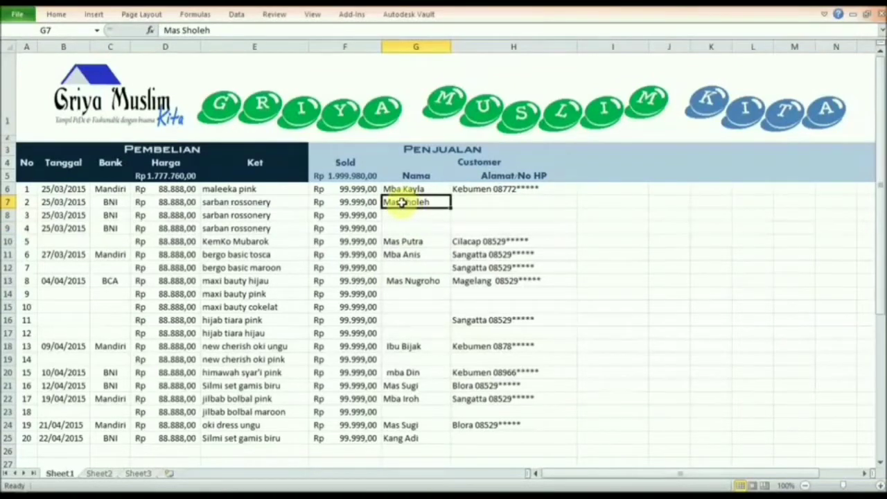
key(ctrl+c)
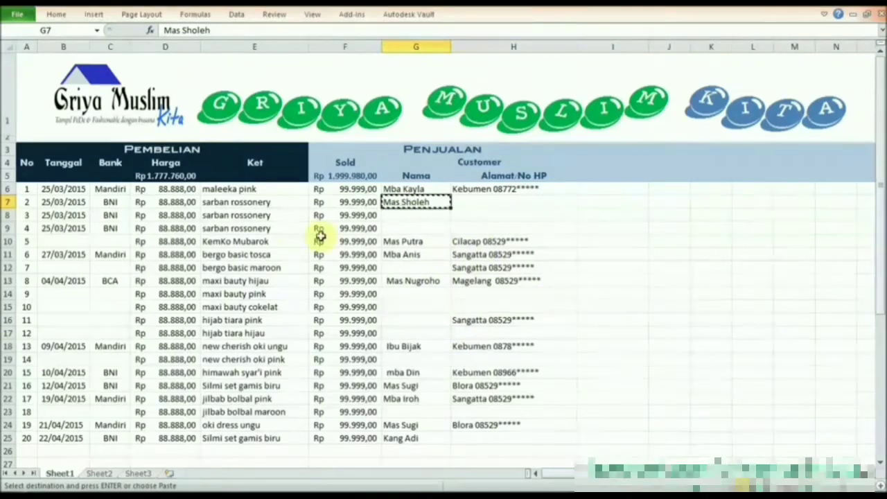
click(413, 320)
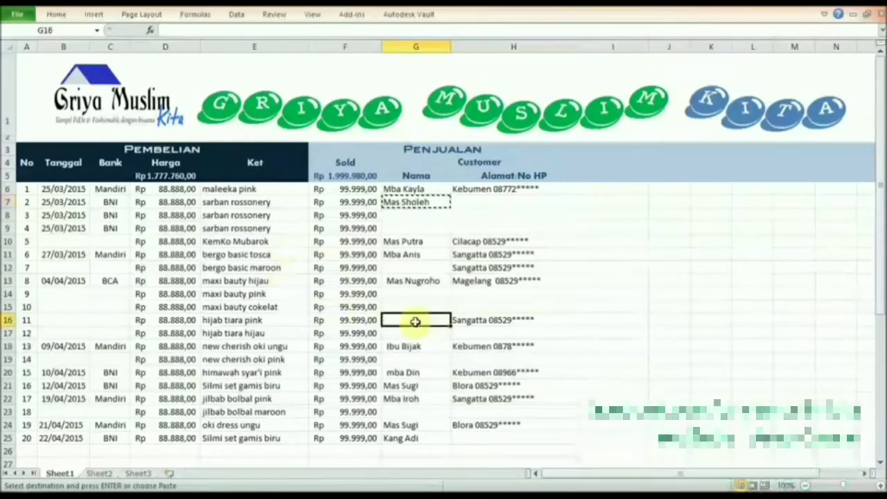
key(ctrl+v)
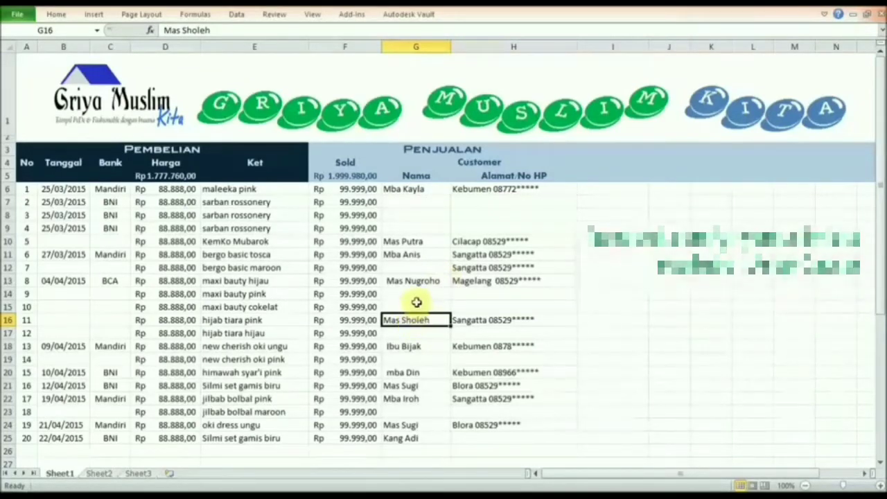
click(419, 296)
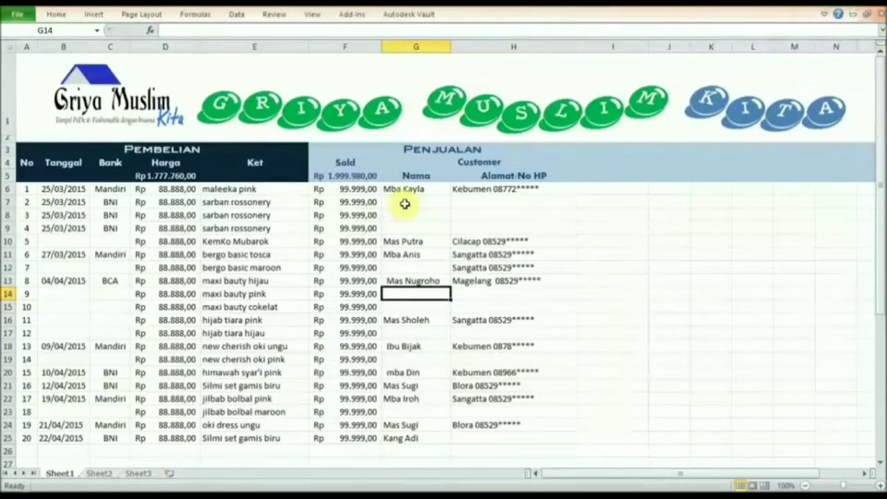
click(244, 241)
click(246, 267)
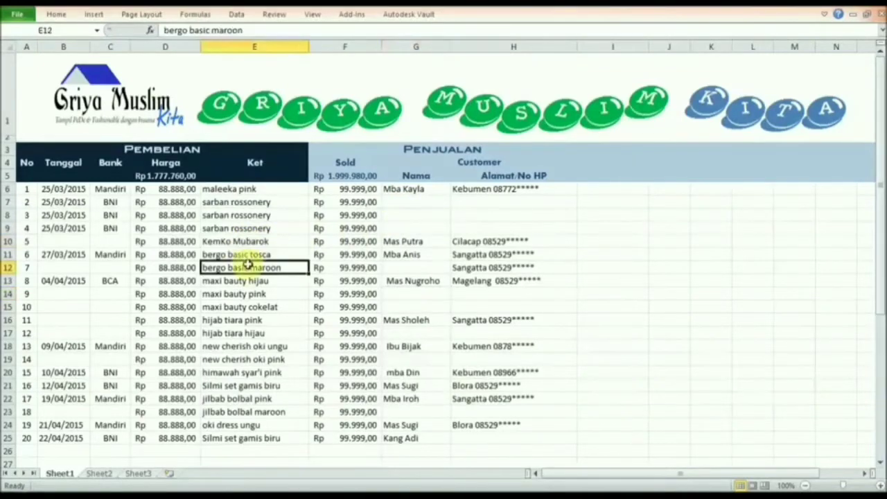
click(243, 241)
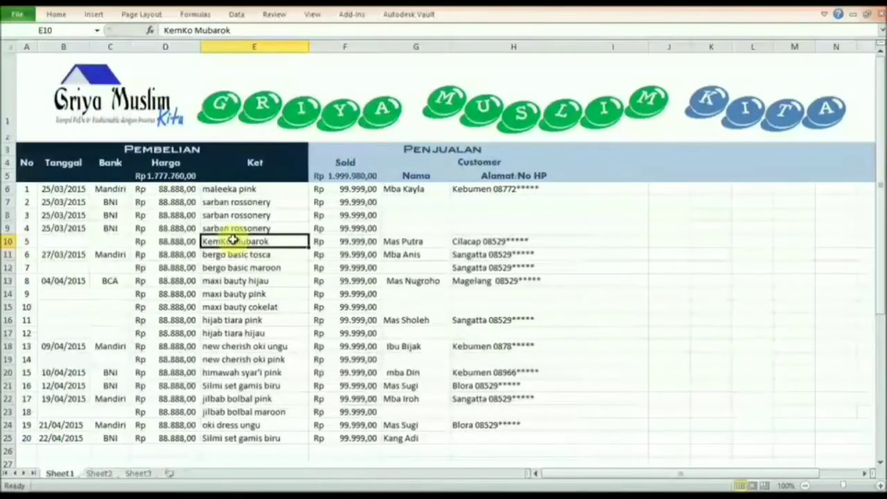
key(ctrl+b)
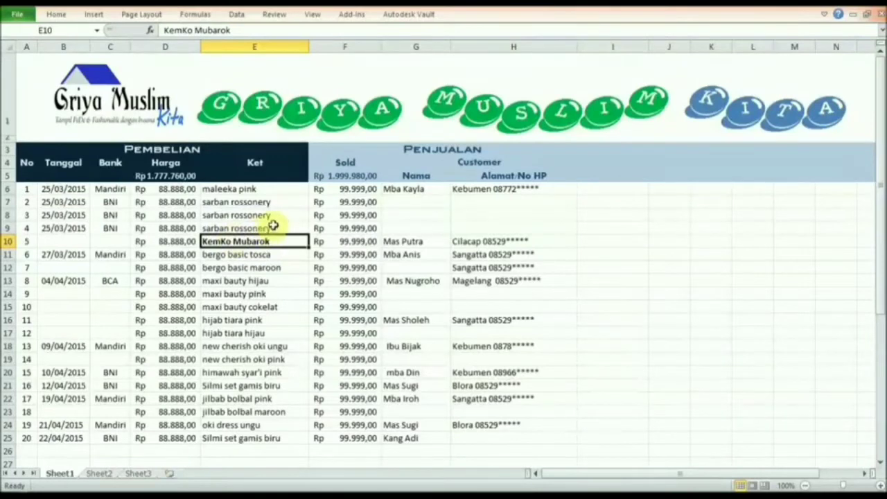
key(ctrl+b)
key(ctrl+b)
key(ctrl+b)
key(ctrl+i)
key(ctrl+i)
key(ctrl+i)
key(ctrl+i)
key(ctrl+i)
key(ctrl+i)
key(ctrl+i)
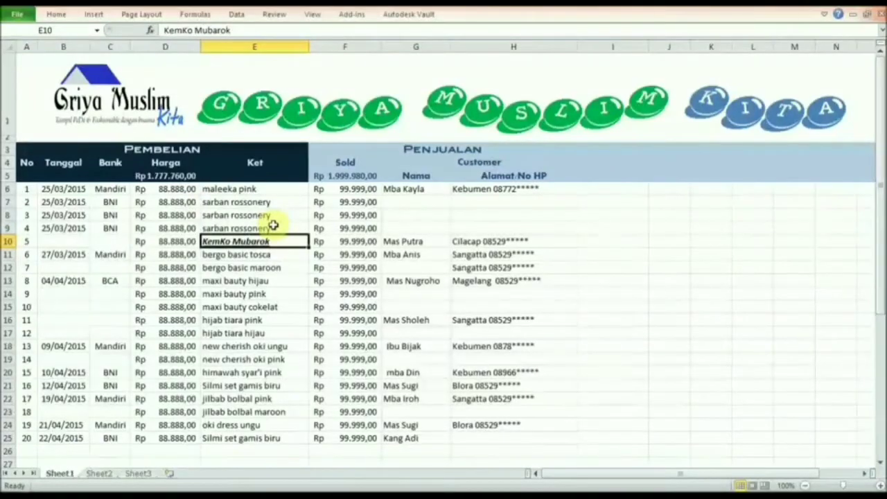
click(264, 321)
click(135, 202)
click(67, 202)
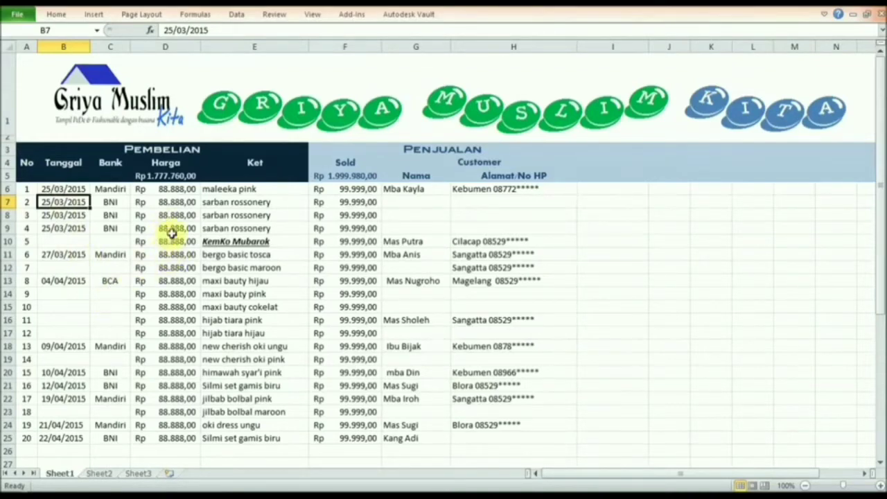
Copy the 04/04/2015 date from B13 into B14 through B17.
click(58, 283)
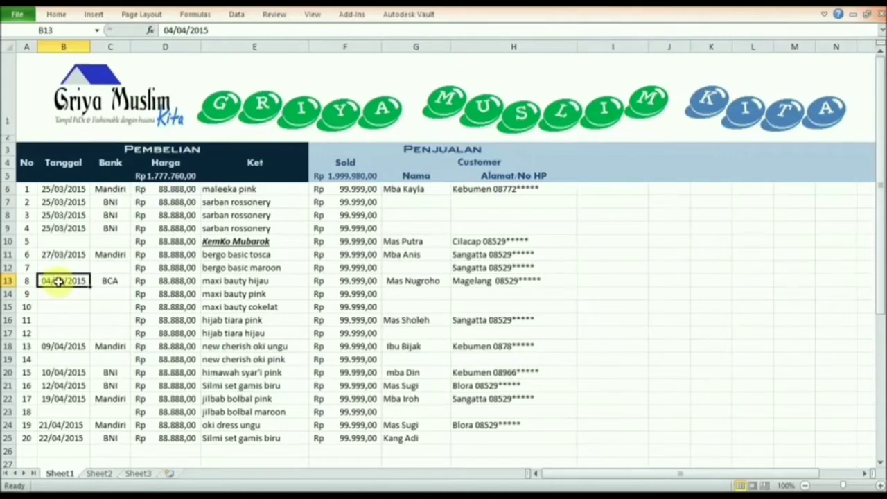
key(ctrl+c)
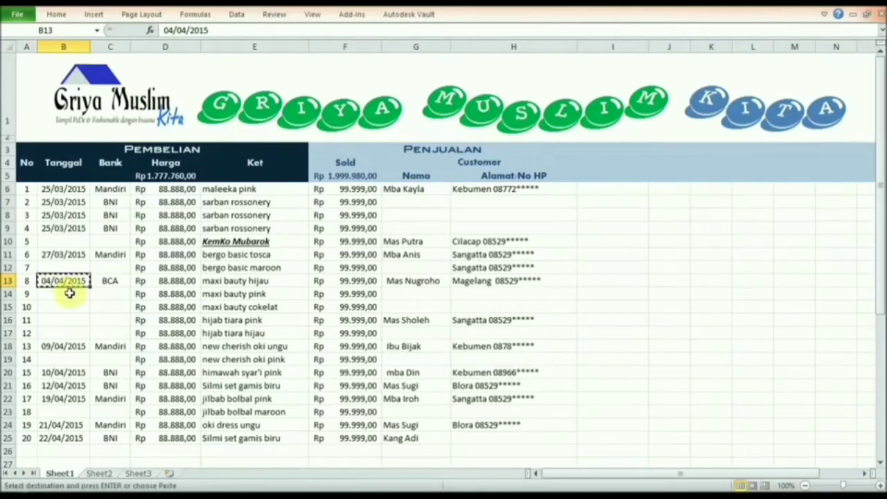
click(69, 294)
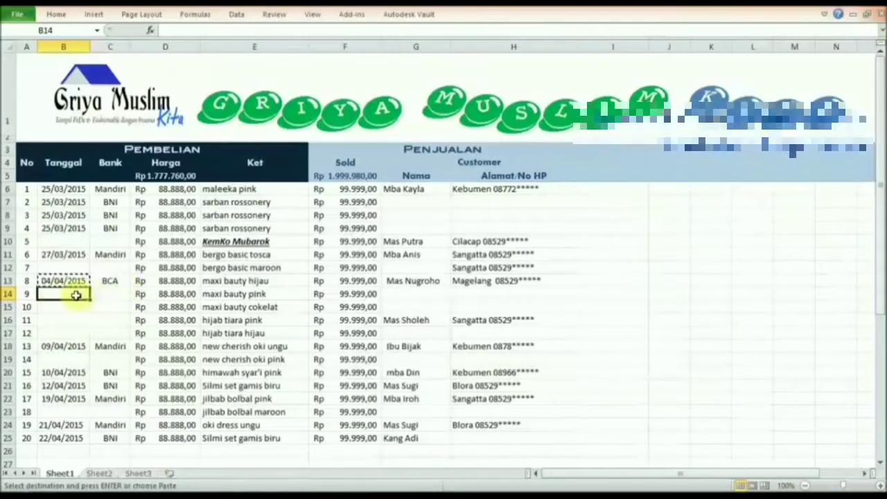
mouse_move(77, 297)
mouse_down()
mouse_move(77, 330)
mouse_move(72, 296)
mouse_up()
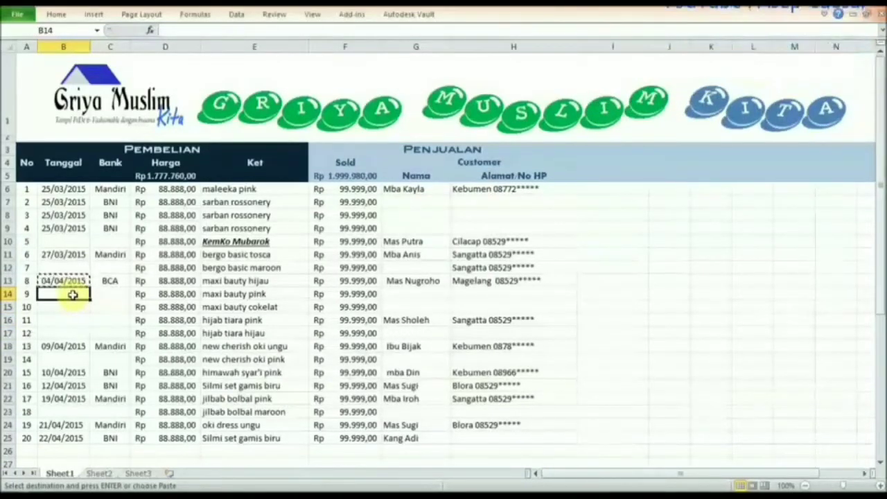
key(shift+Down)
key(shift+Down)
key(shift+Down)
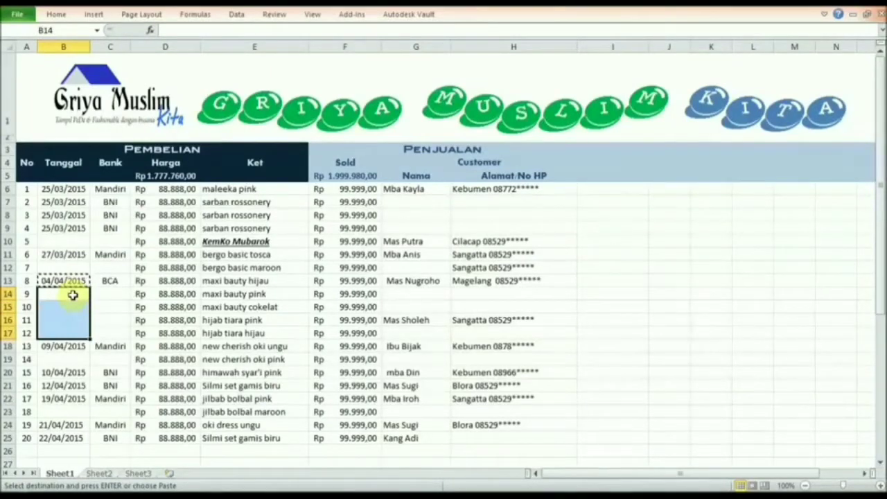
key(Return)
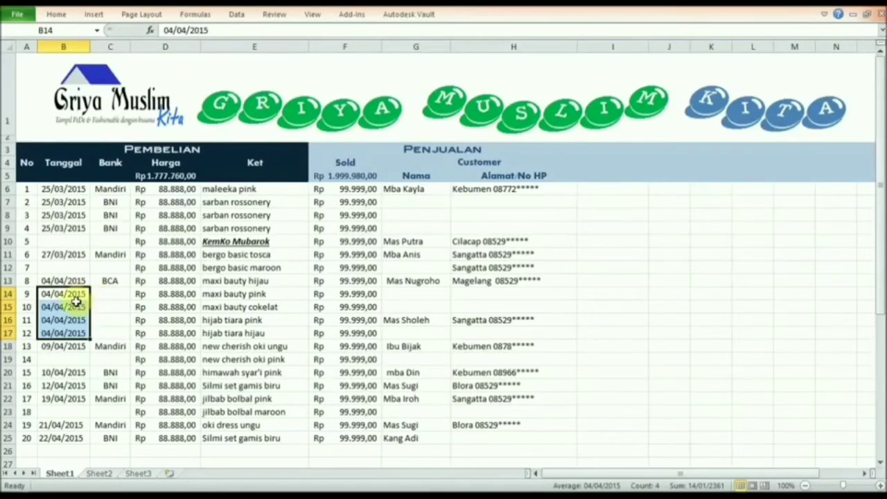
click(102, 310)
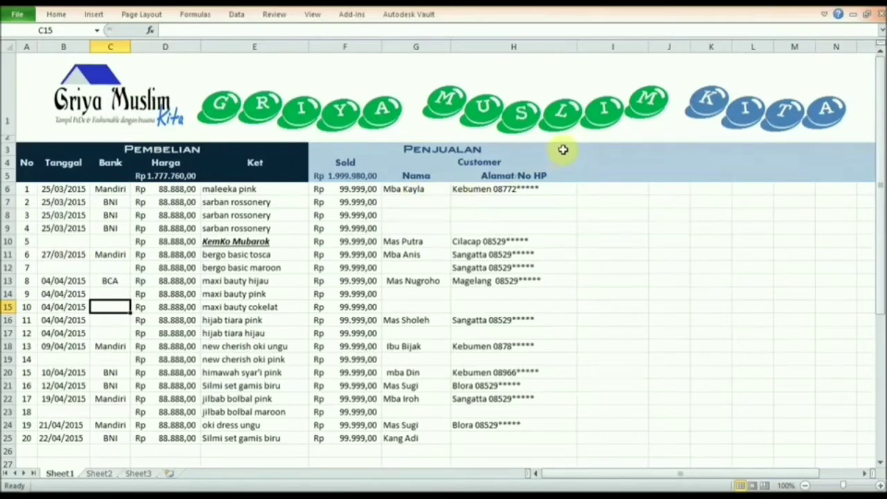
drag(563, 149, 166, 437)
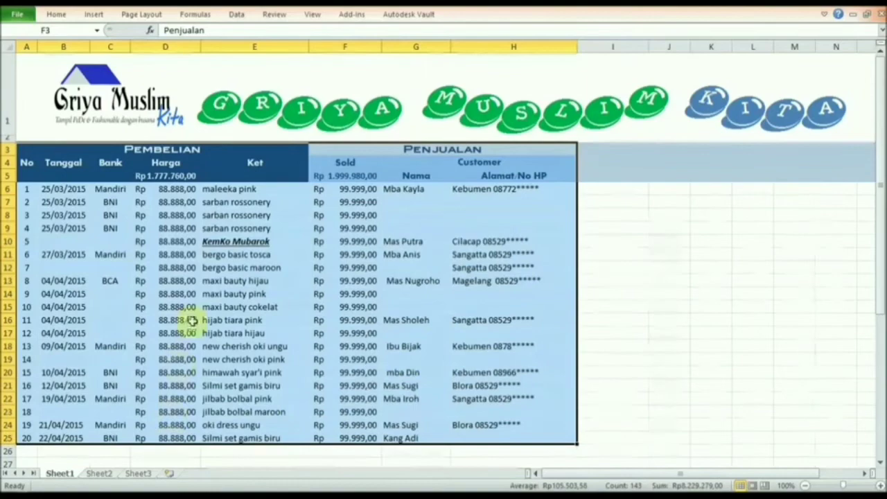
click(215, 266)
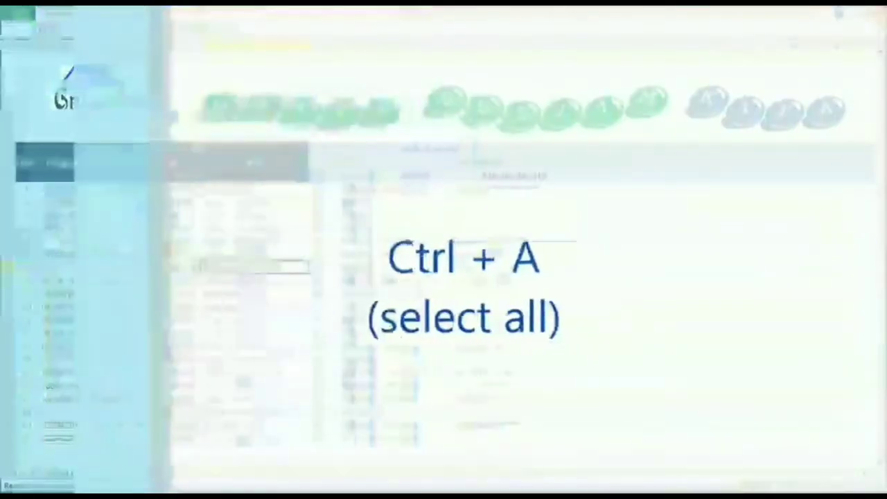
key(ctrl+a)
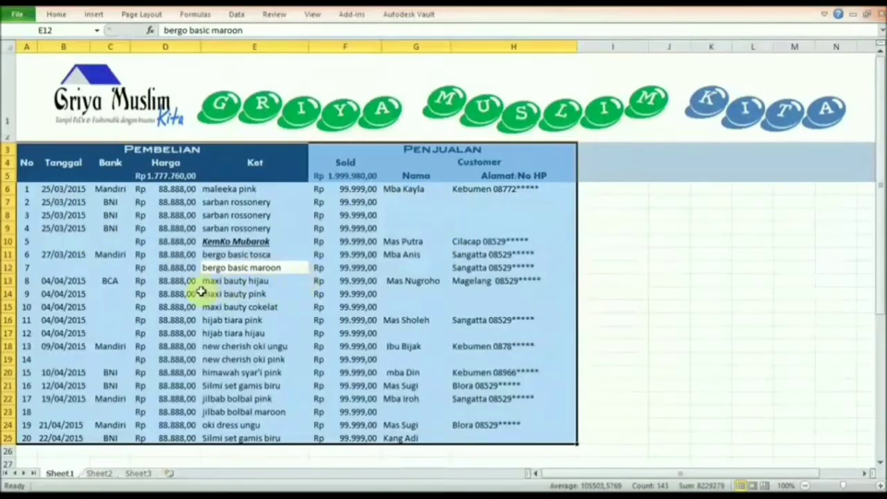
key(ctrl+a)
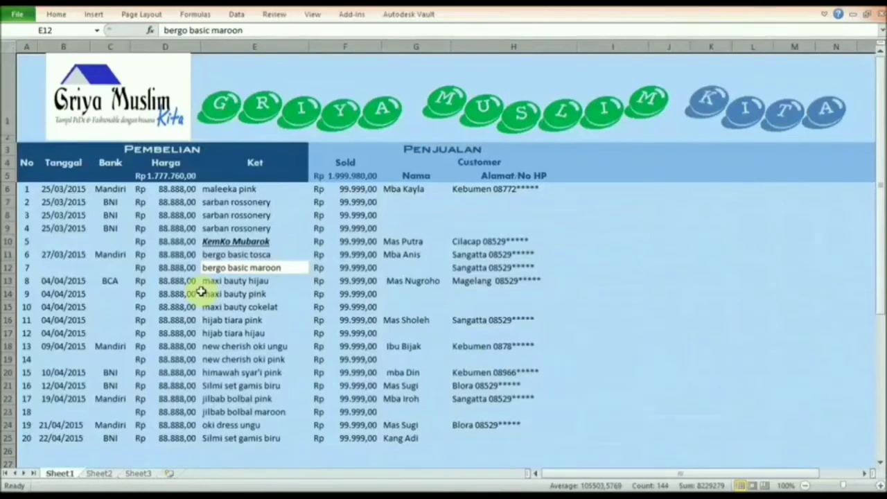
click(202, 293)
key(ctrl+a)
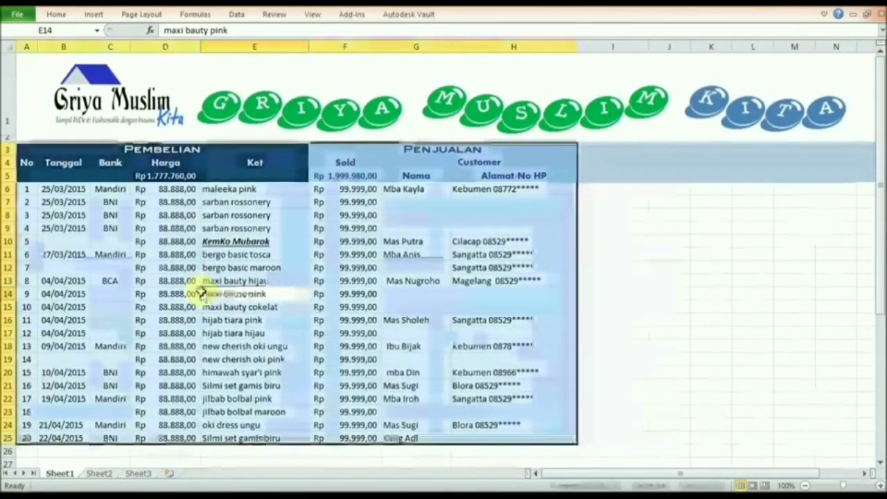
key(ctrl+a)
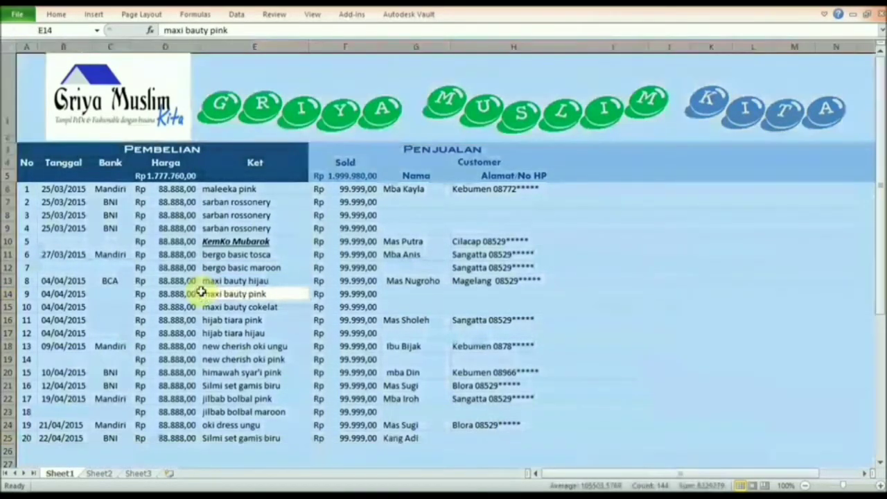
click(146, 234)
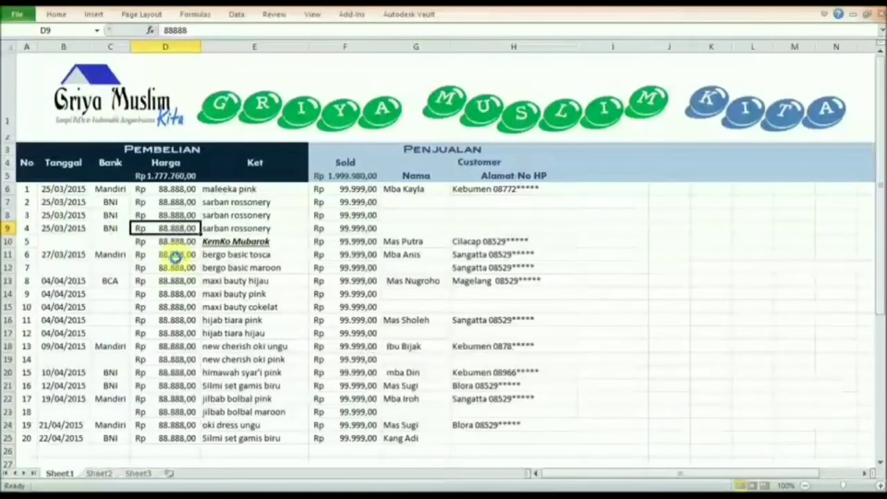
Save the sales log as Dataku, then create a new blank workbook with Ctrl+N.
key(ctrl+s)
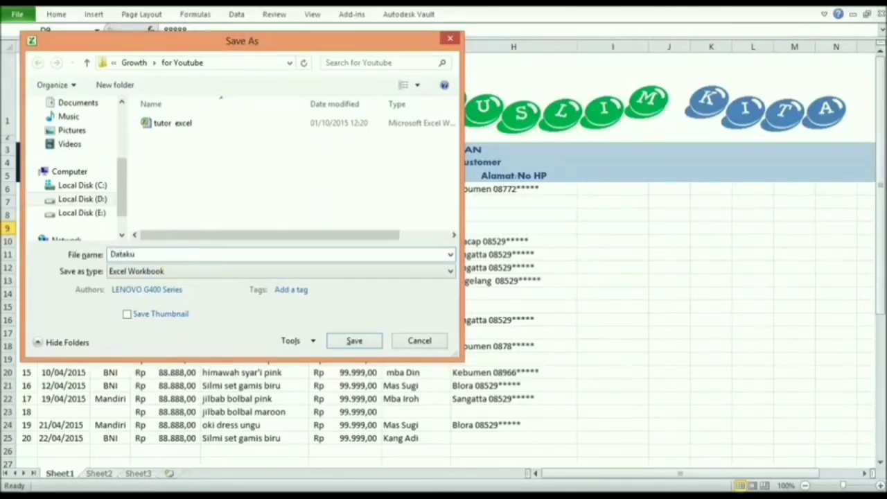
click(343, 341)
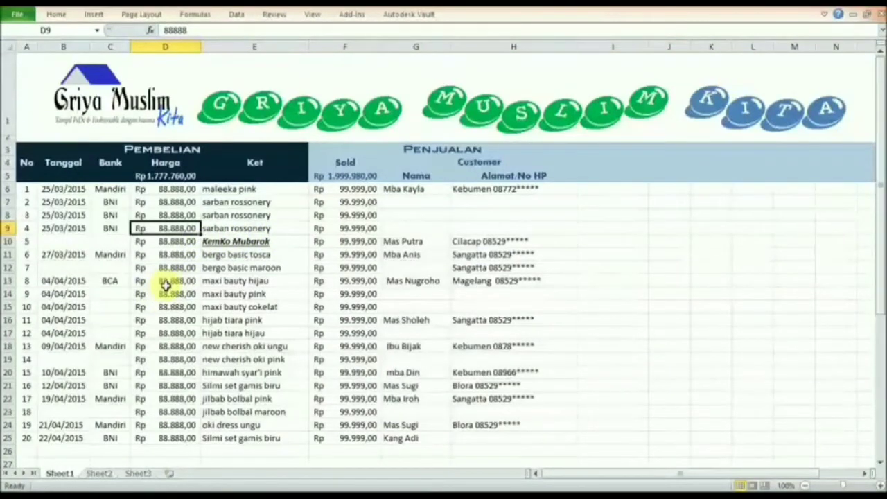
key(ctrl+n)
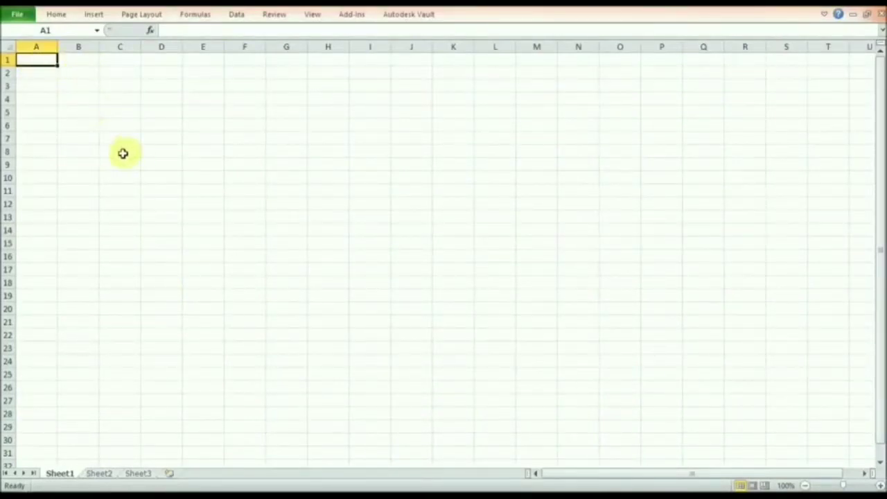
click(235, 169)
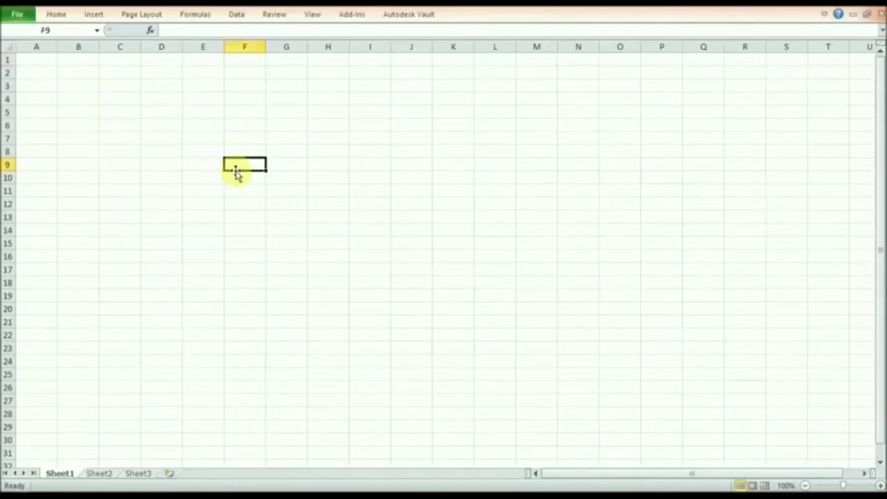
click(411, 137)
click(186, 99)
click(184, 167)
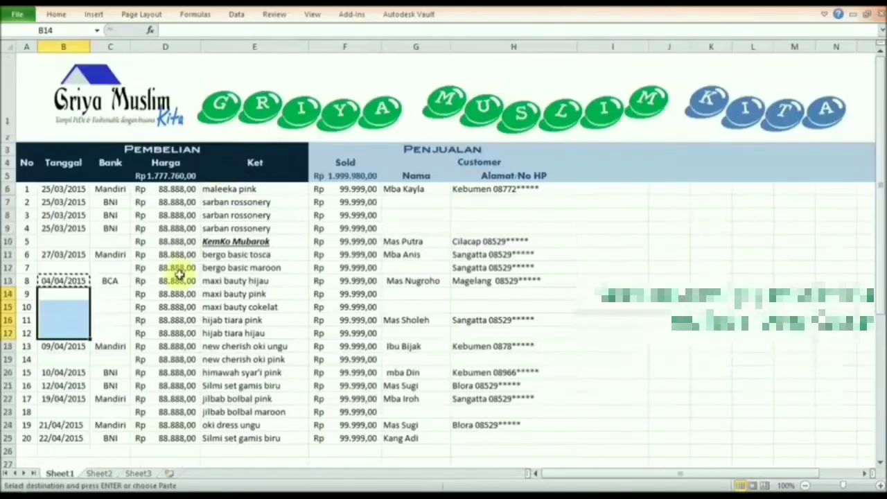
In the Griya Muslim log, select B13 and E14, then the empty Nama cell G8.
click(69, 281)
click(225, 289)
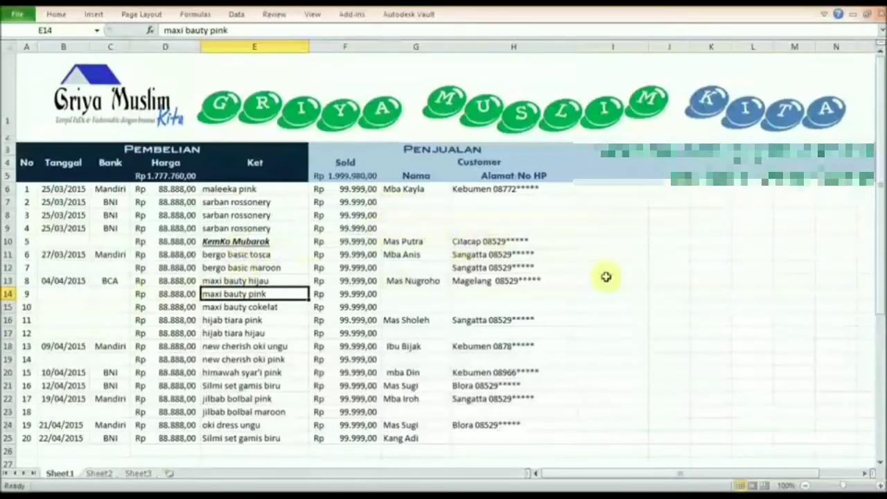
click(411, 215)
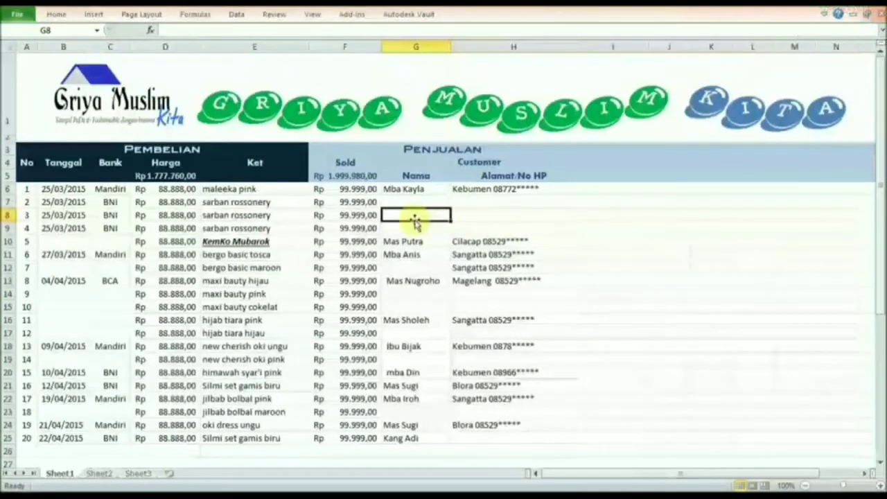
Enter the customer's name in Nama cell G8 for sale 3 and confirm it.
text(Mas)
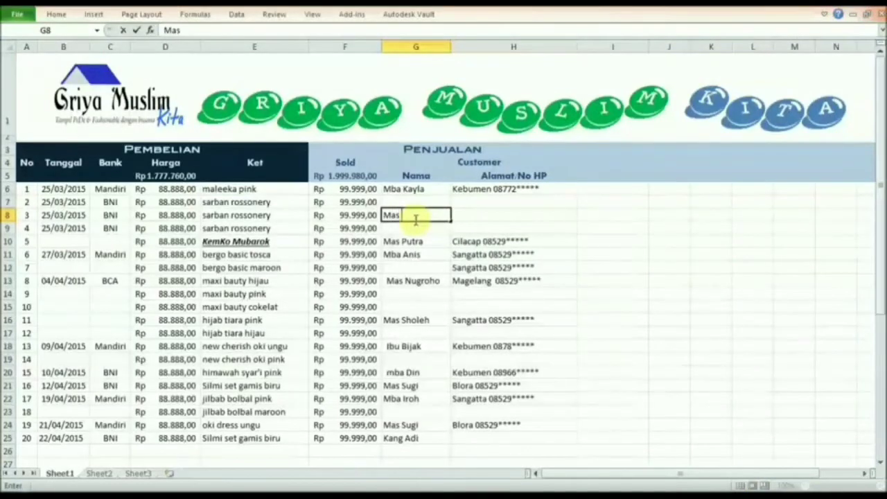
text( Satria)
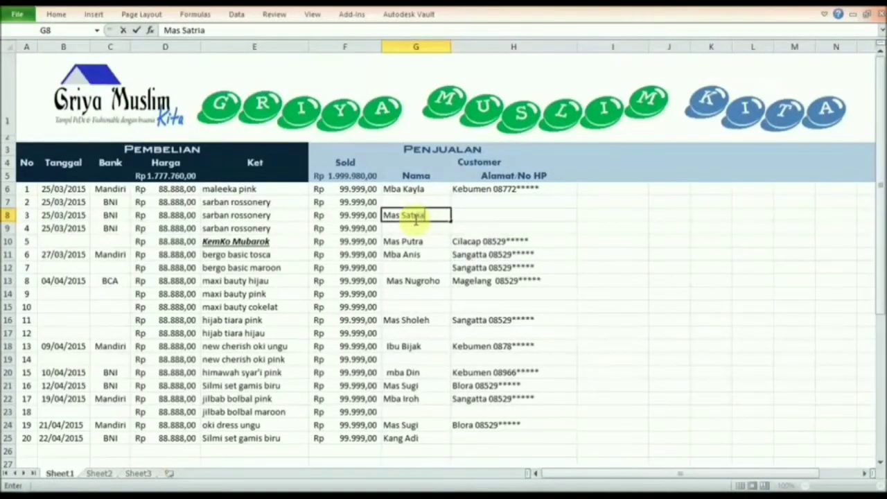
click(419, 223)
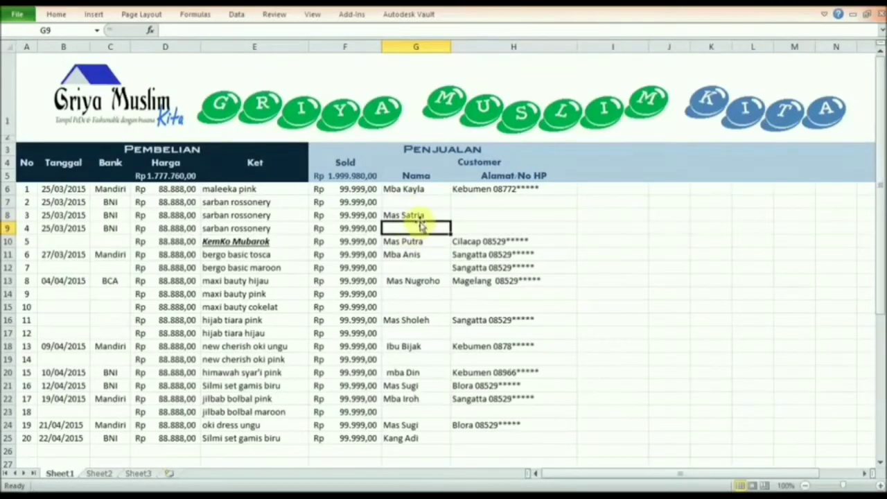
click(421, 215)
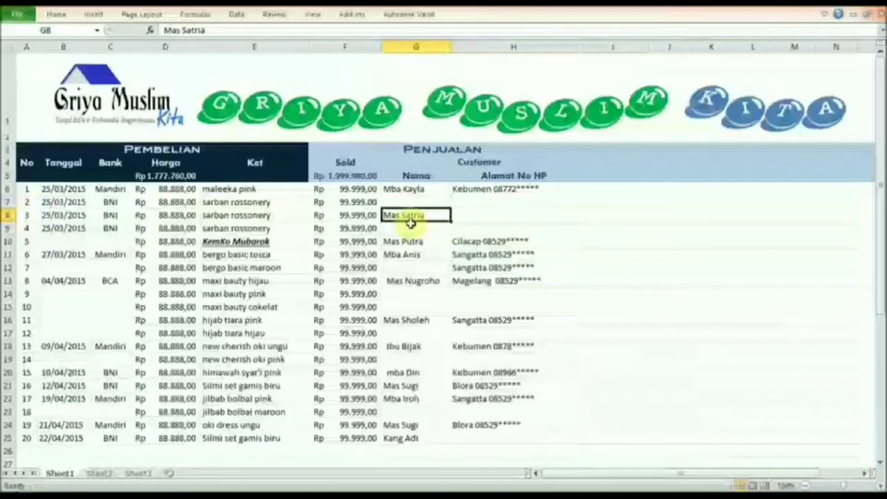
Delete the customer name from G8, then check G8 and G9 and scroll the sheet.
key(Delete)
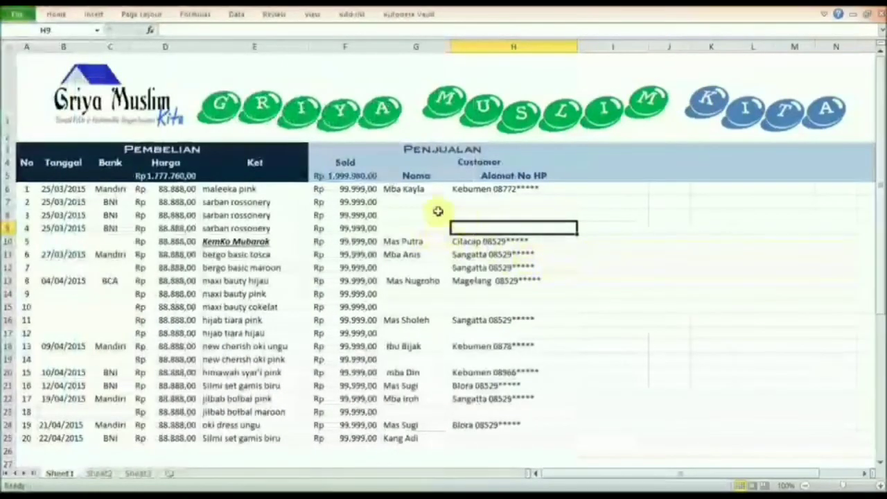
click(435, 213)
click(407, 229)
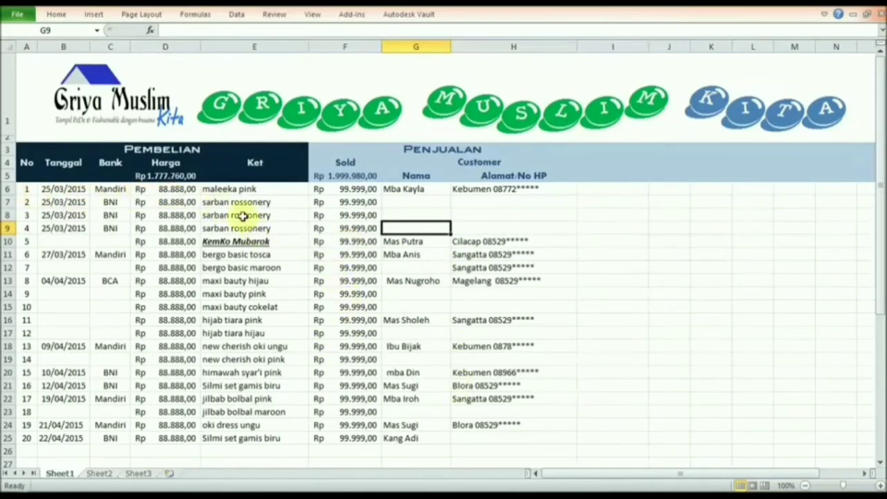
scroll(234, 235, down, 5)
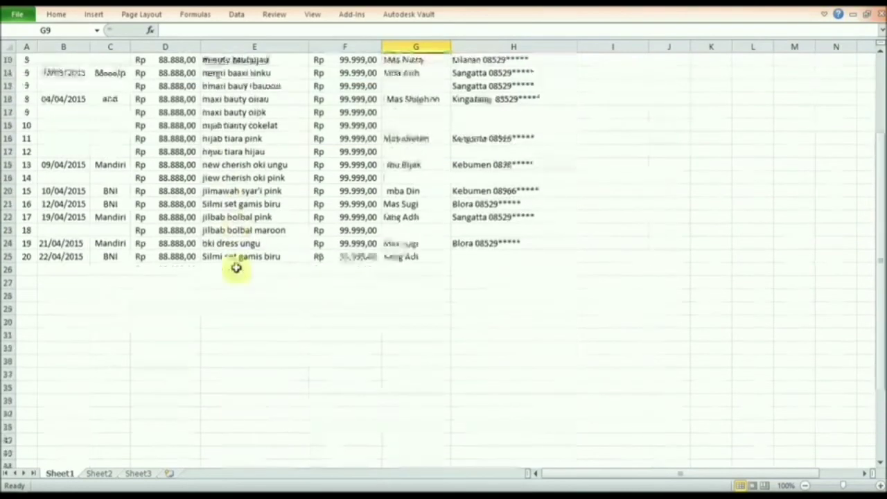
scroll(234, 266, up, 5)
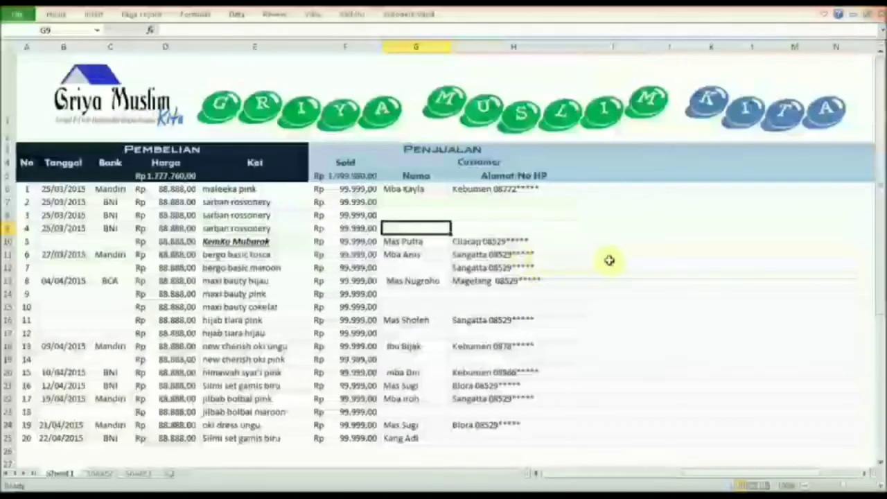
Replace the old kemko mubarok search with 'oki dress ungu' and find it in E24.
key(ctrl+f)
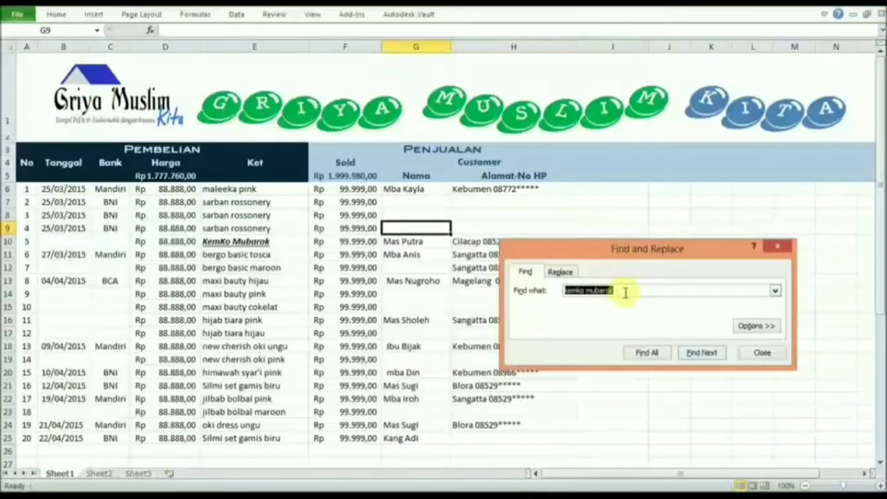
drag(627, 294, 550, 292)
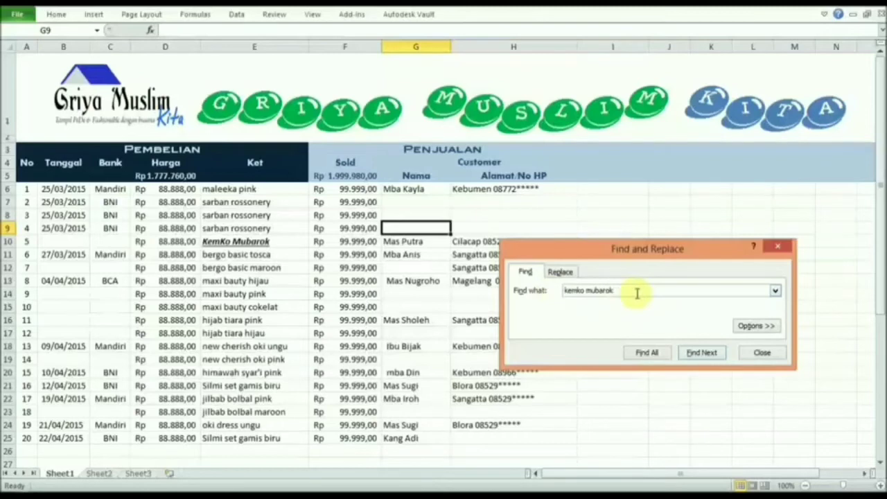
drag(624, 291, 567, 292)
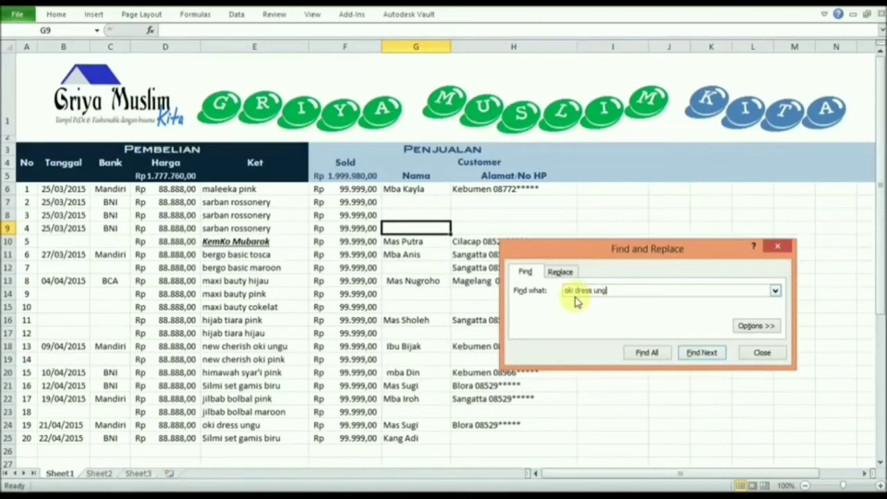
click(702, 353)
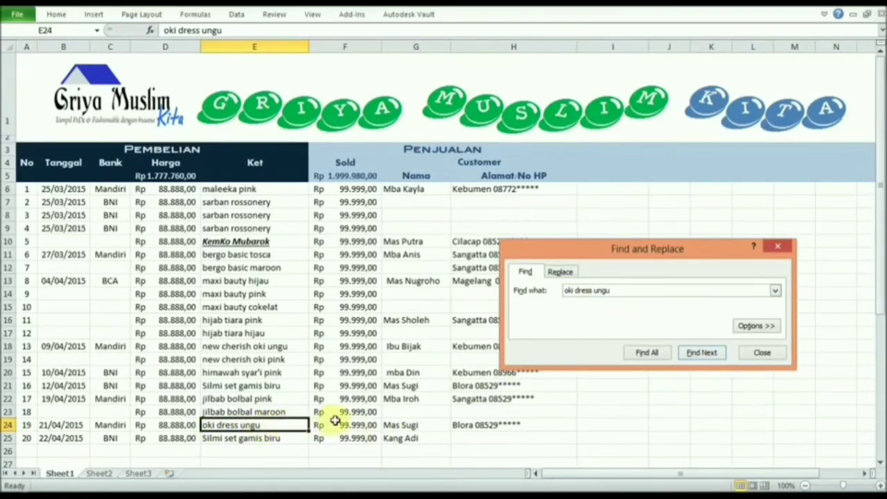
click(373, 424)
click(301, 423)
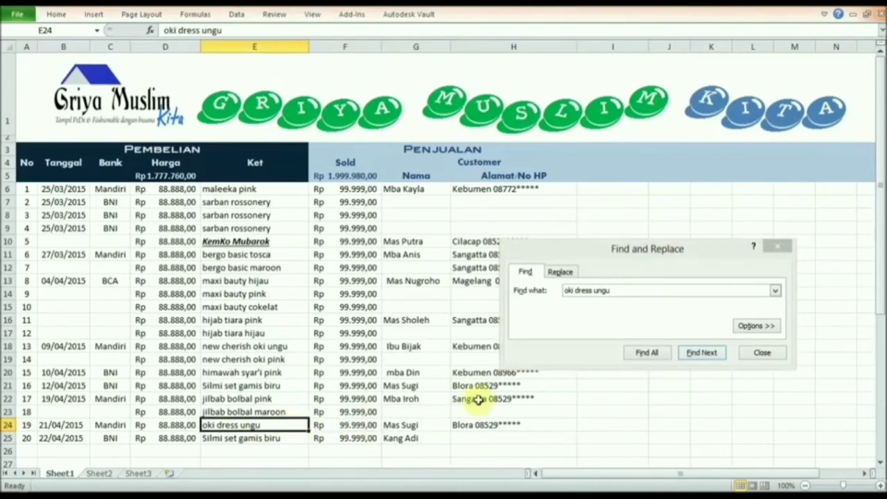
Close Find and Replace, check the print preview of the 20-sale Griya Muslim log, then return to the sheet.
click(761, 354)
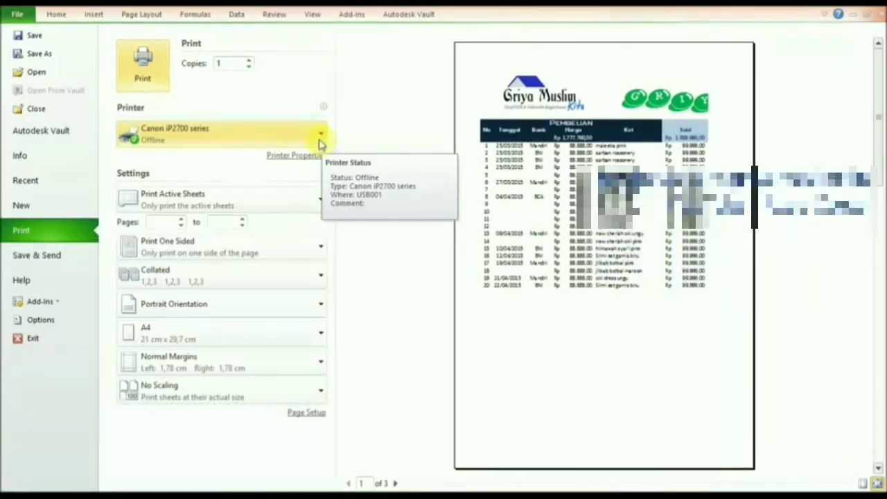
click(17, 16)
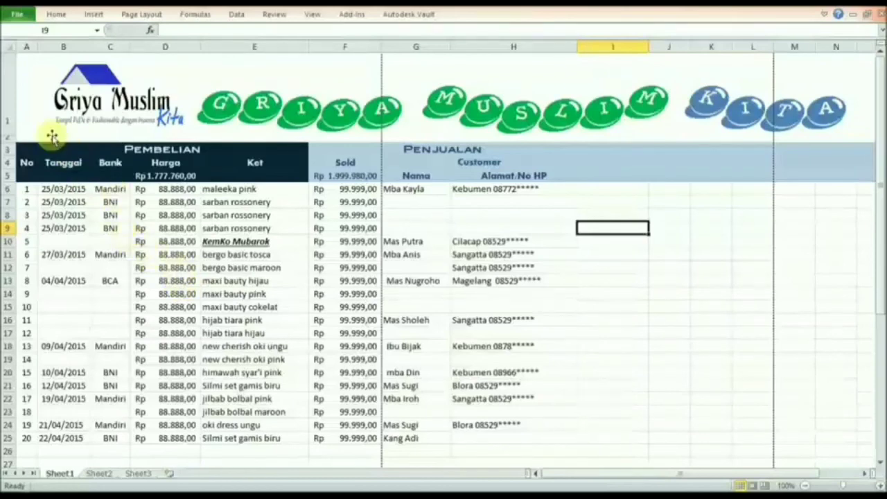
click(37, 103)
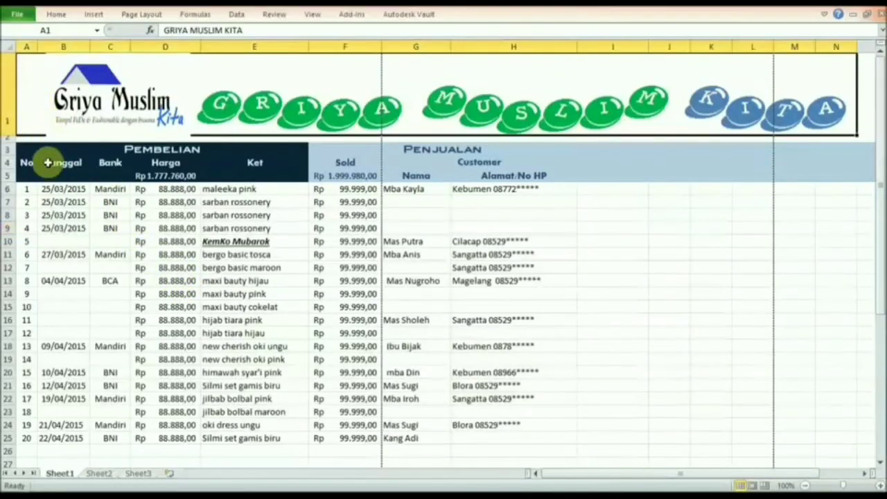
click(572, 374)
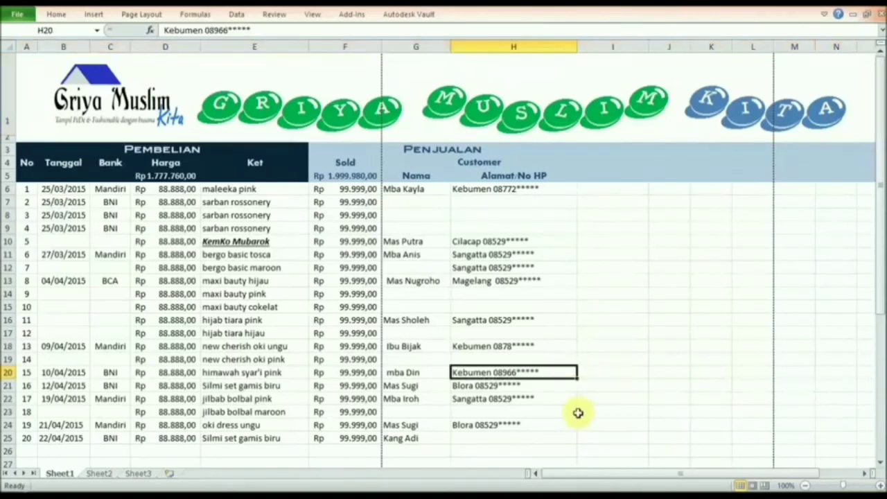
click(580, 412)
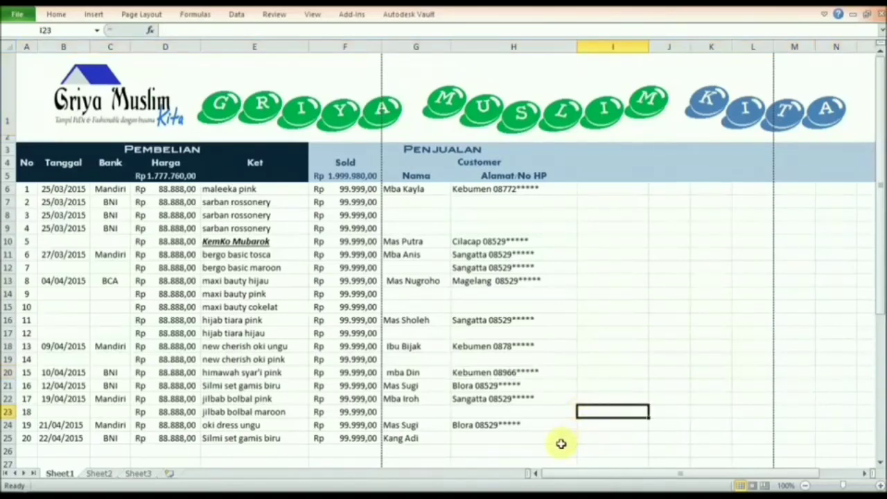